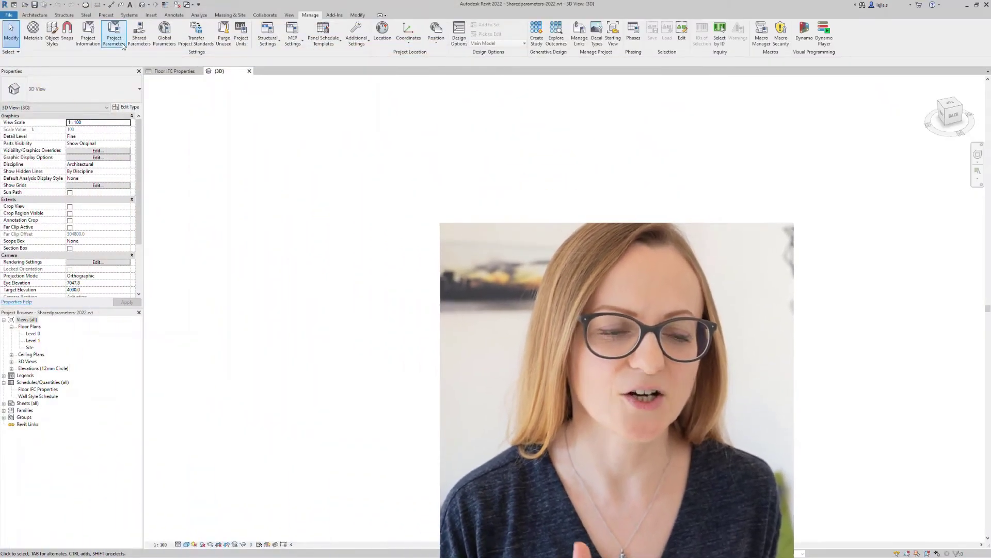
Add a new shared project parameter, choosing IfcLongName from the shared parameter list
left_click(114, 34)
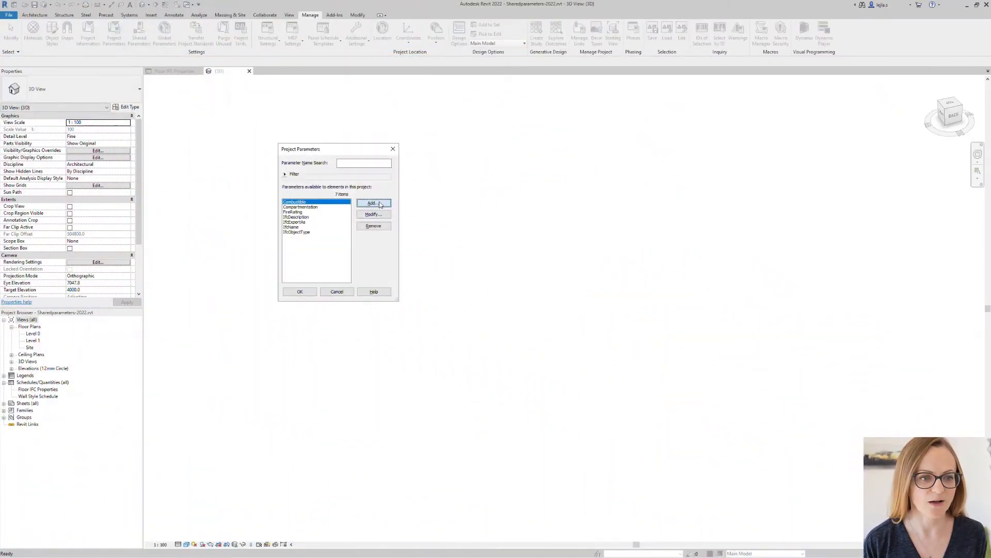
left_click(378, 203)
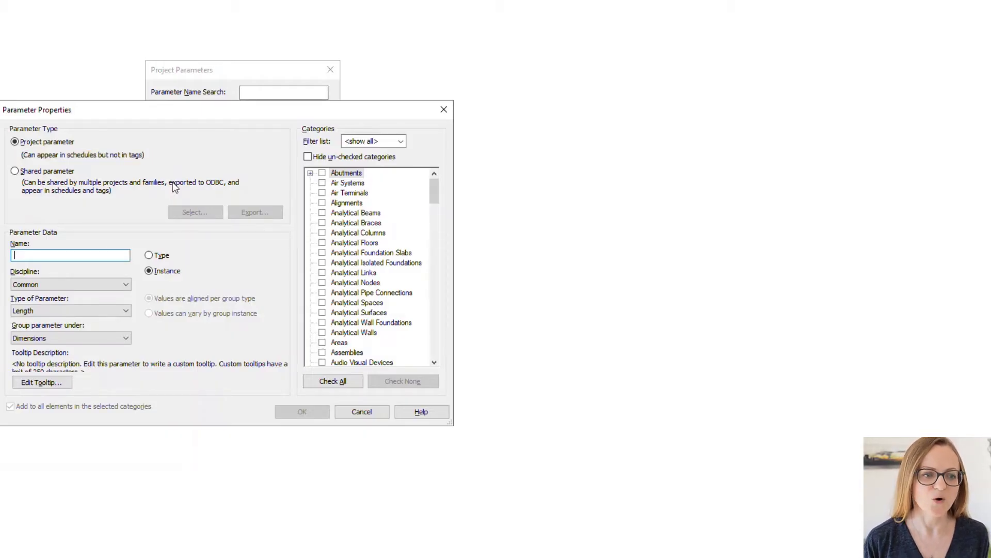
left_click(35, 171)
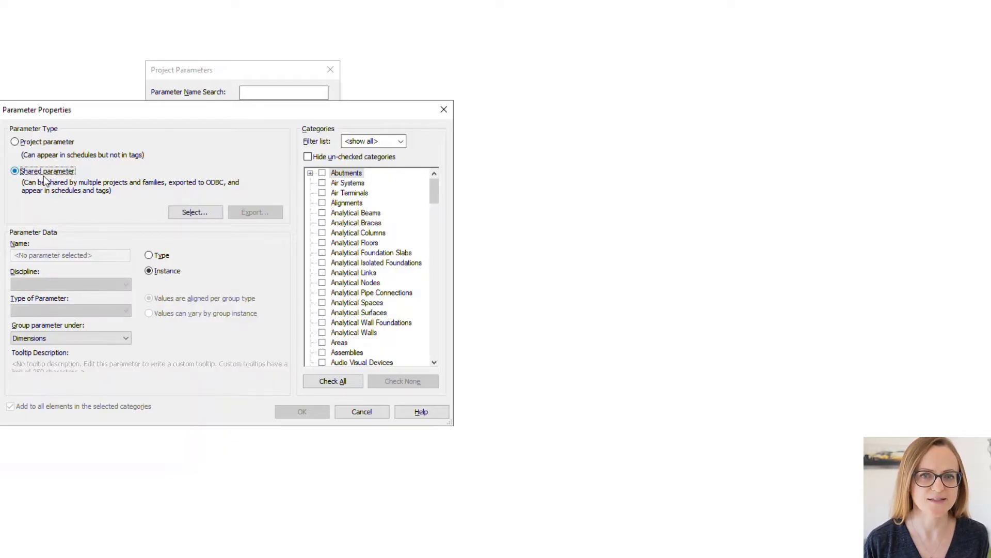
left_click(212, 217)
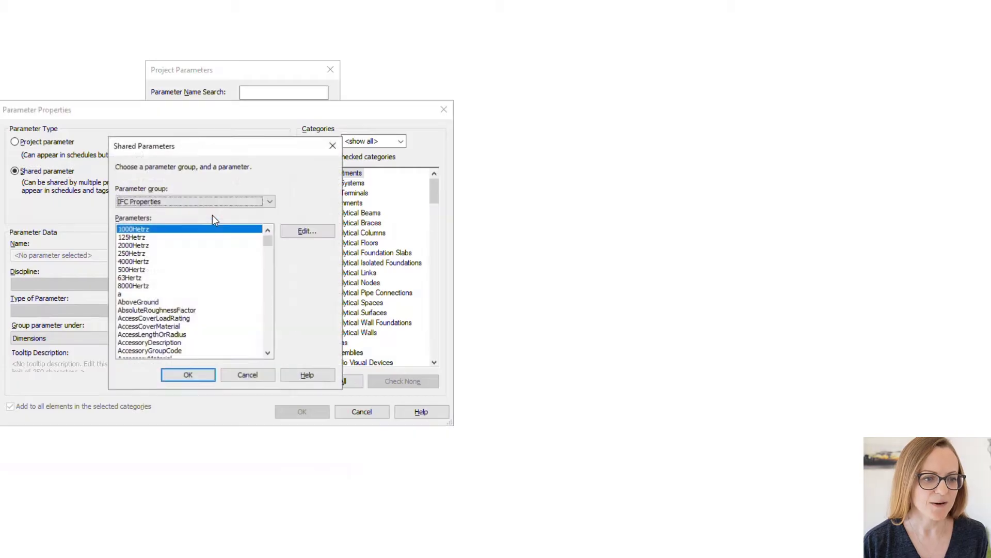
left_click(157, 231)
type("ifc")
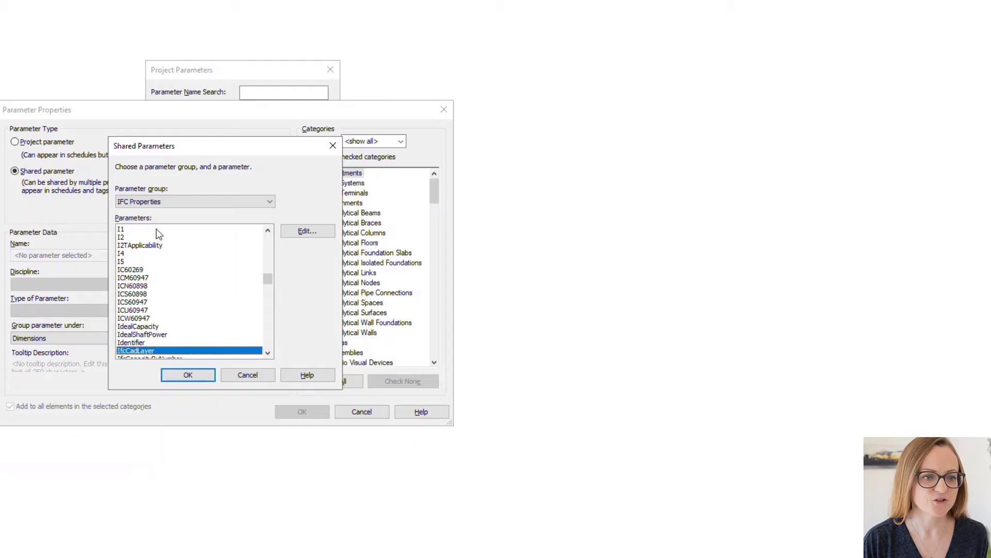
scroll(165, 253, "down", 6)
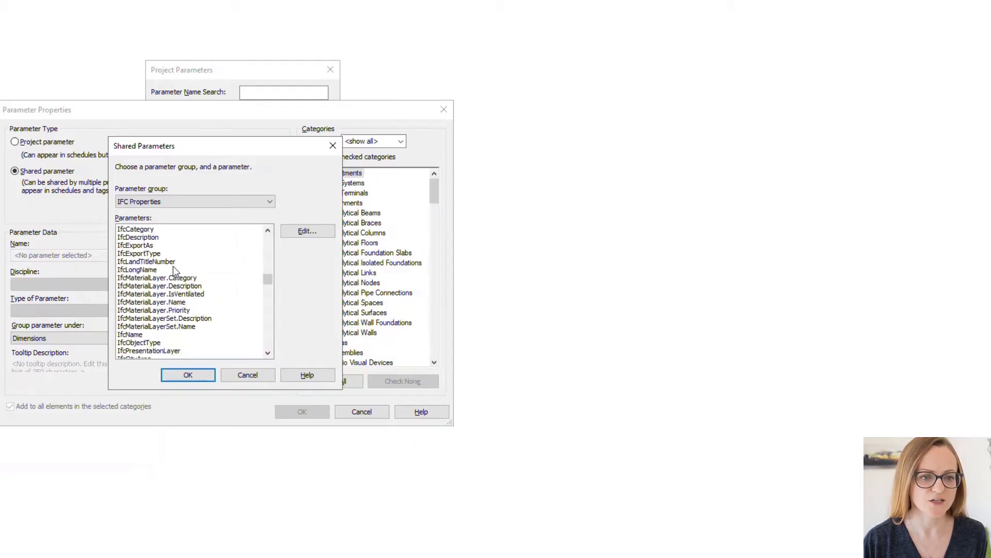
left_click(163, 272)
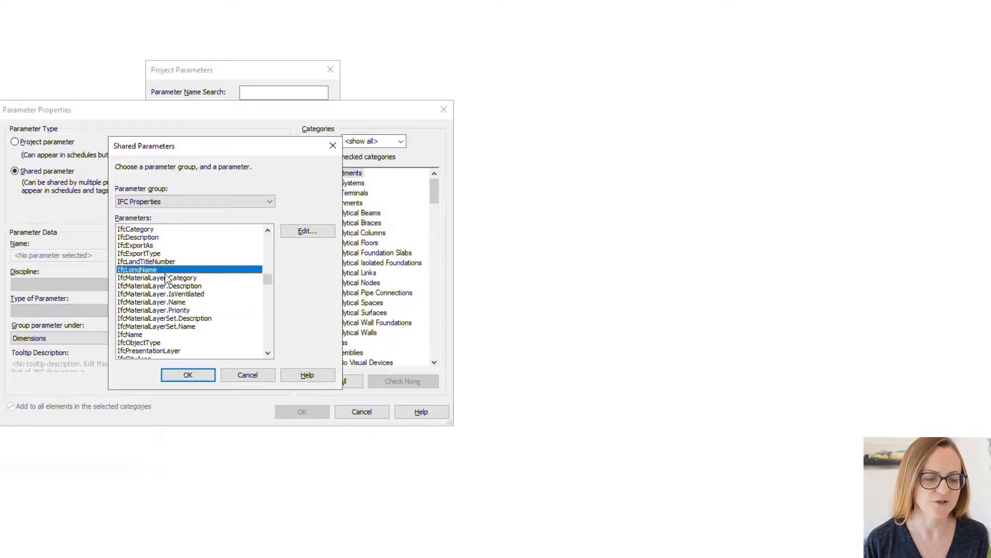
left_click(203, 377)
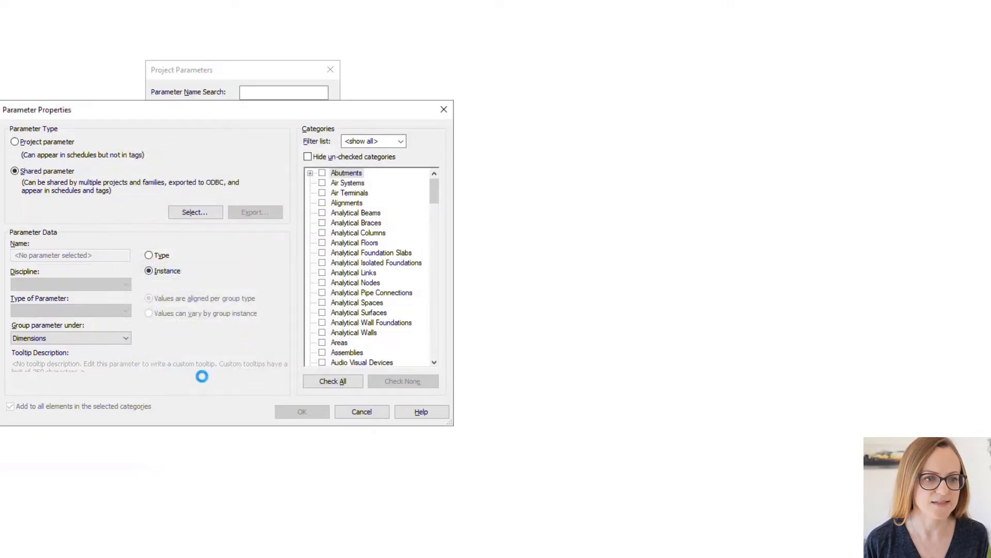
Group IfcLongName under IFC Parameters and apply it to the Walls and Floors categories
left_click(123, 340)
key("i")
key("f")
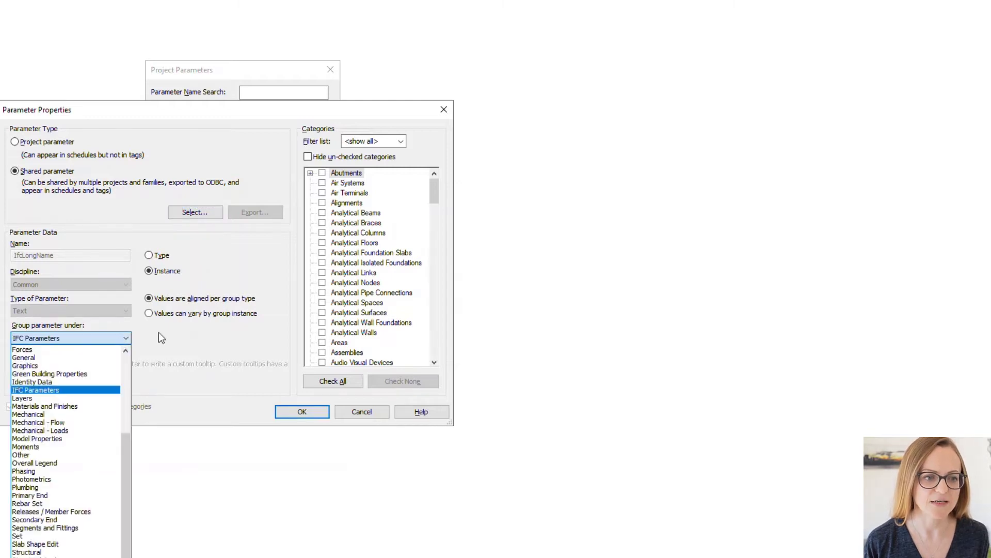
key("Return")
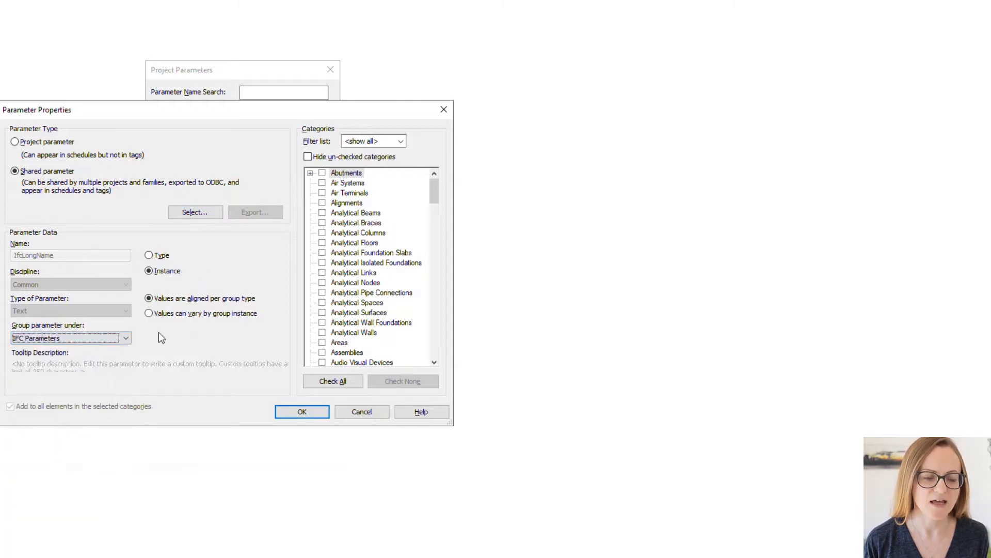
left_click(375, 285)
key("w")
left_click(324, 344)
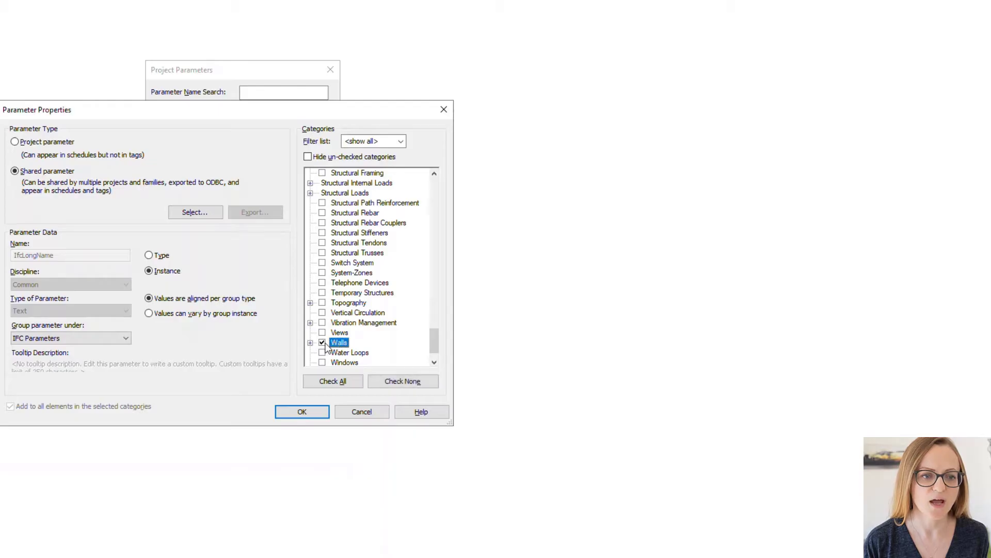
key("f")
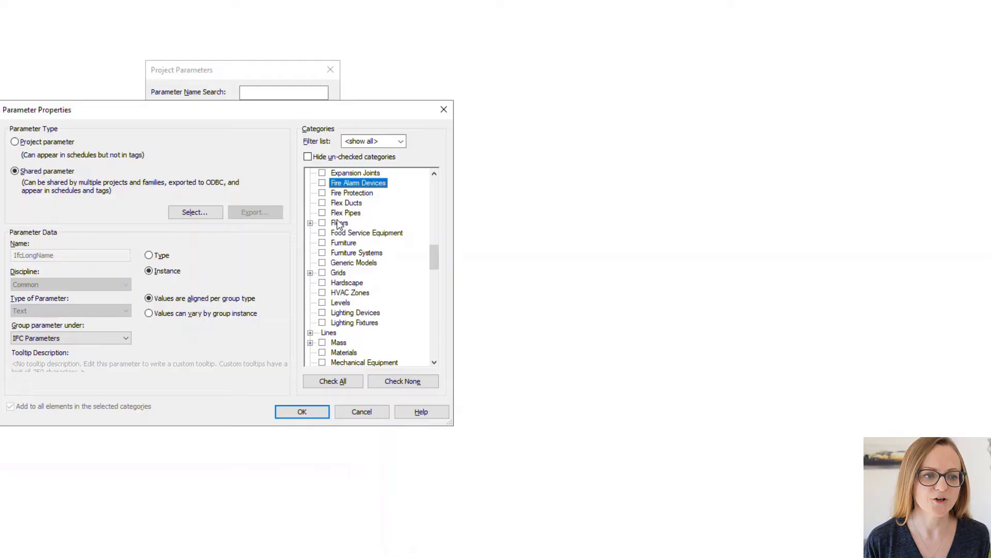
left_click(322, 223)
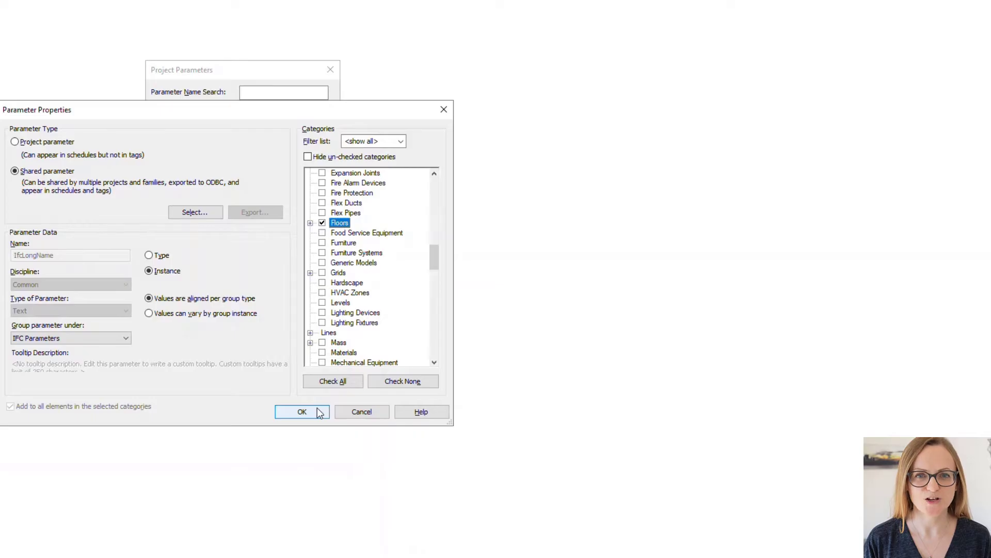
left_click(209, 213)
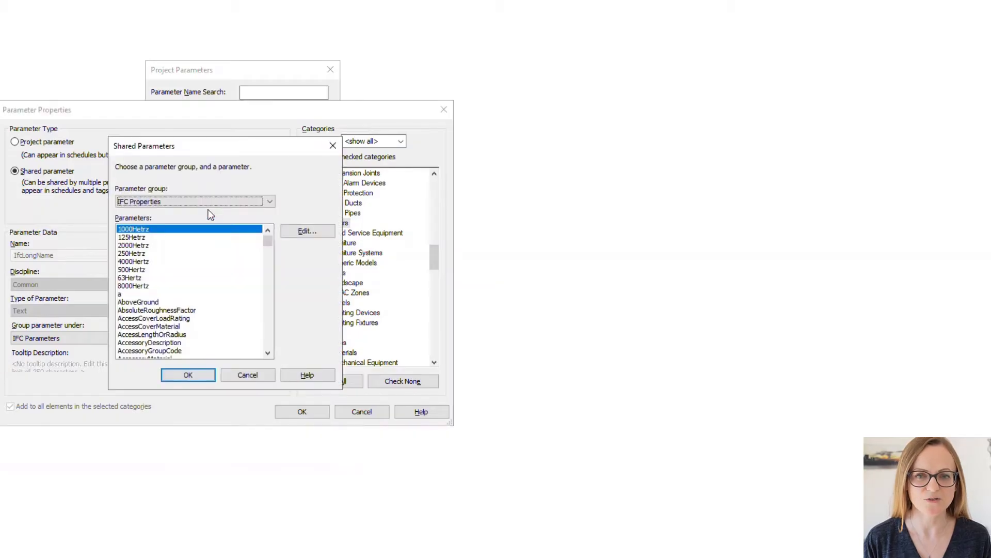
Browse to the 2021 folder and select IFC Shared Parameters-RevitIFCBuiltIn_ALL.txt as the shared parameter file
left_click(305, 230)
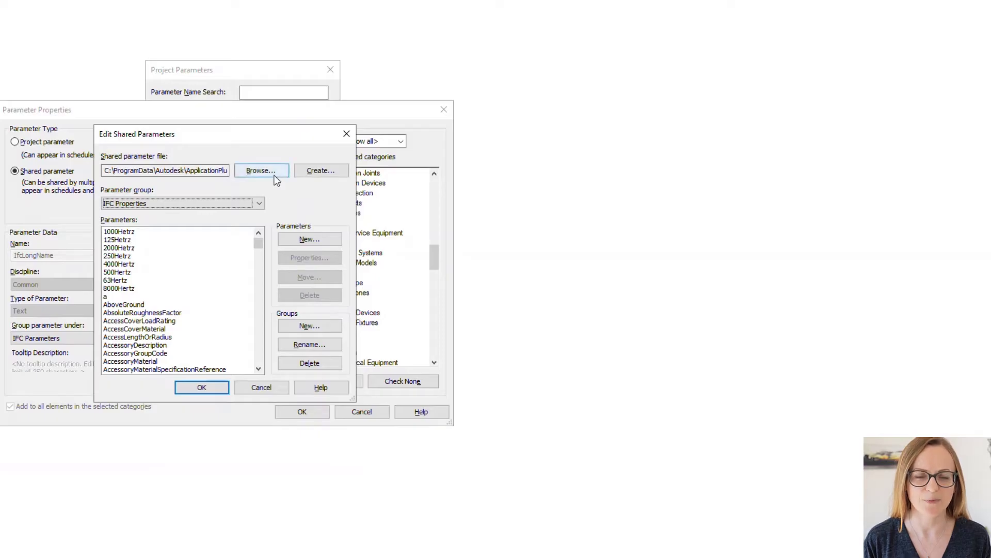
left_click(274, 176)
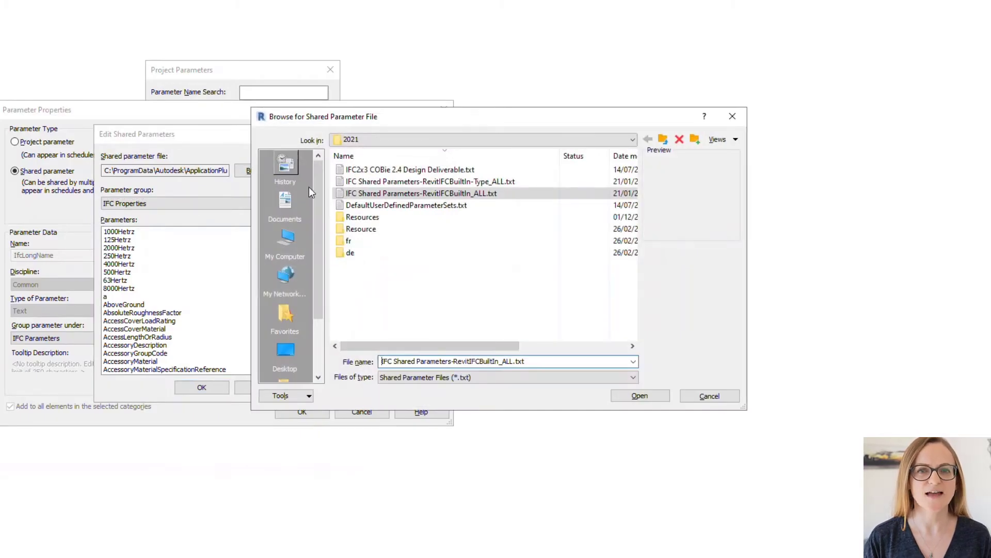
left_click(632, 140)
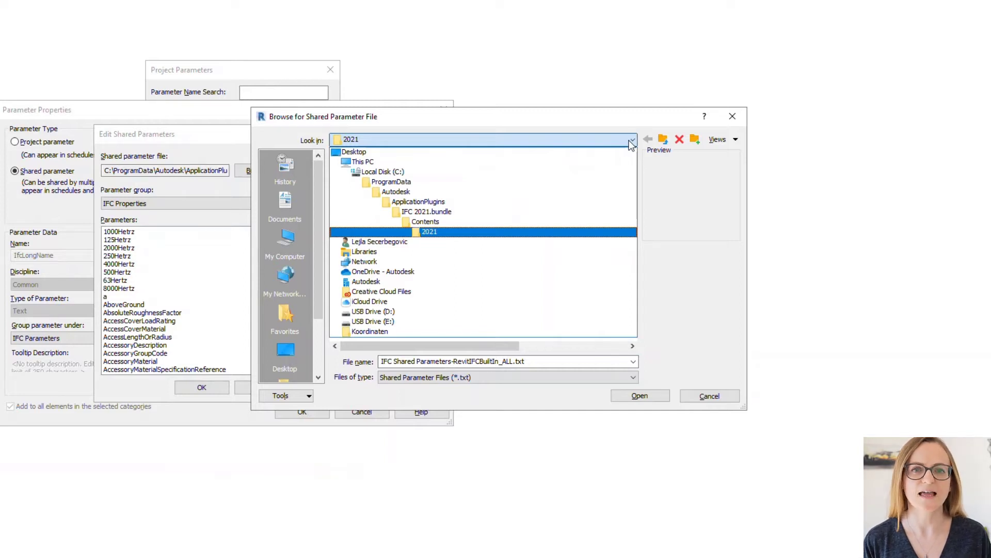
left_click(632, 141)
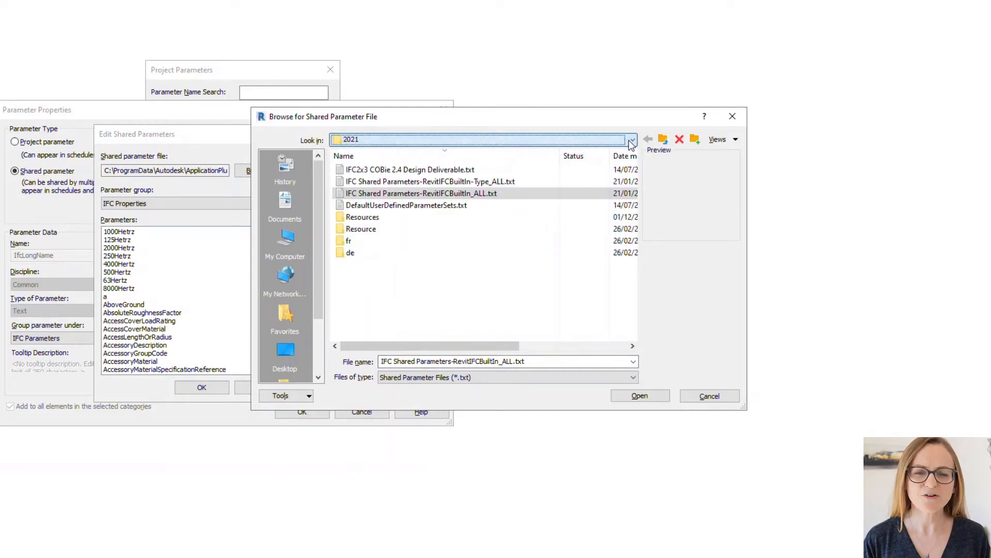
left_click(552, 193)
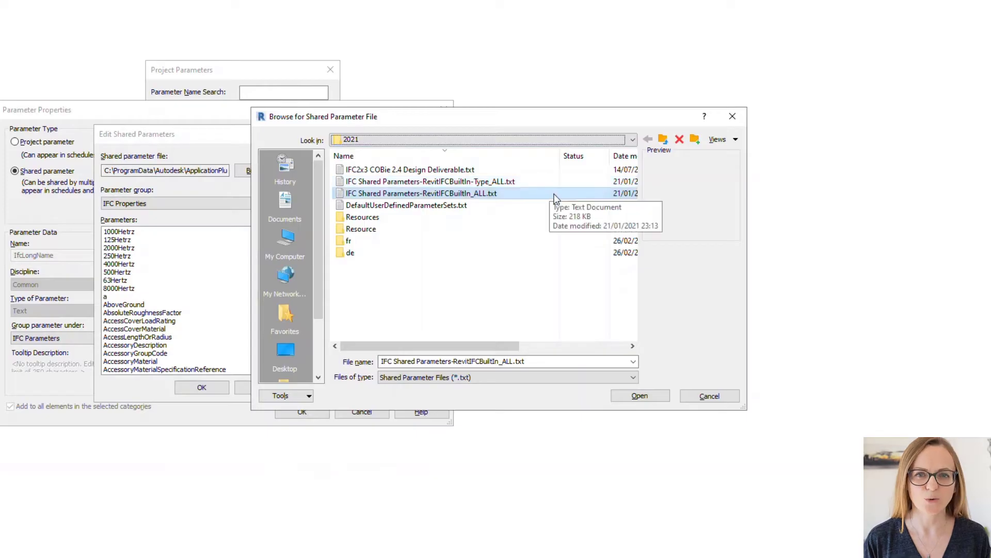
Close the shared parameter file browser without changing files
left_click(732, 117)
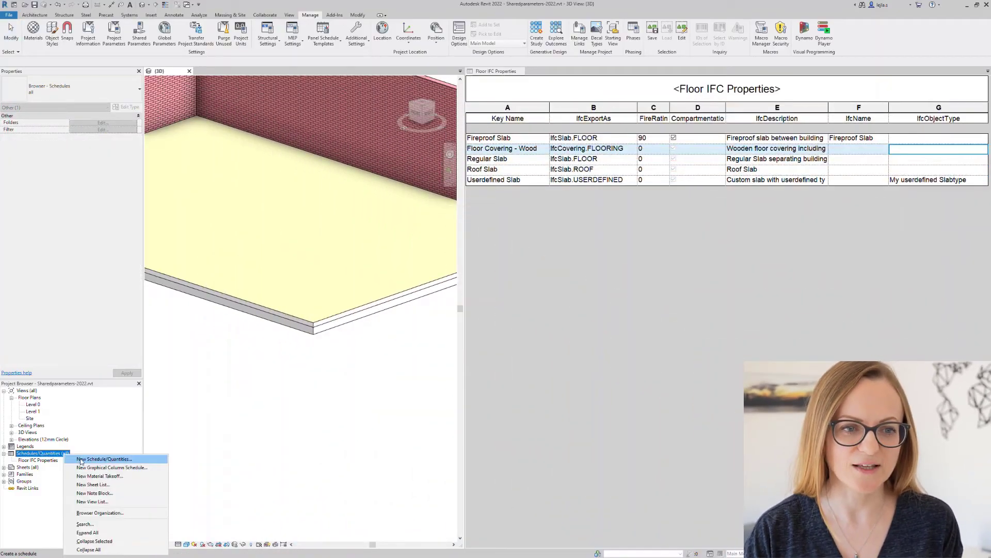
Create a new Walls key schedule with the key name 'Wall IFC Properties'
left_click(81, 459)
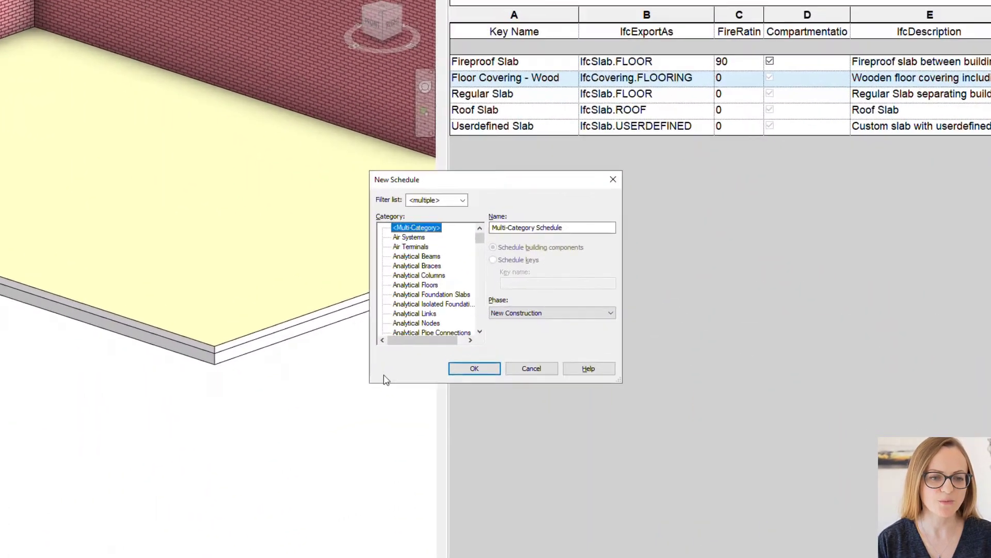
key("w")
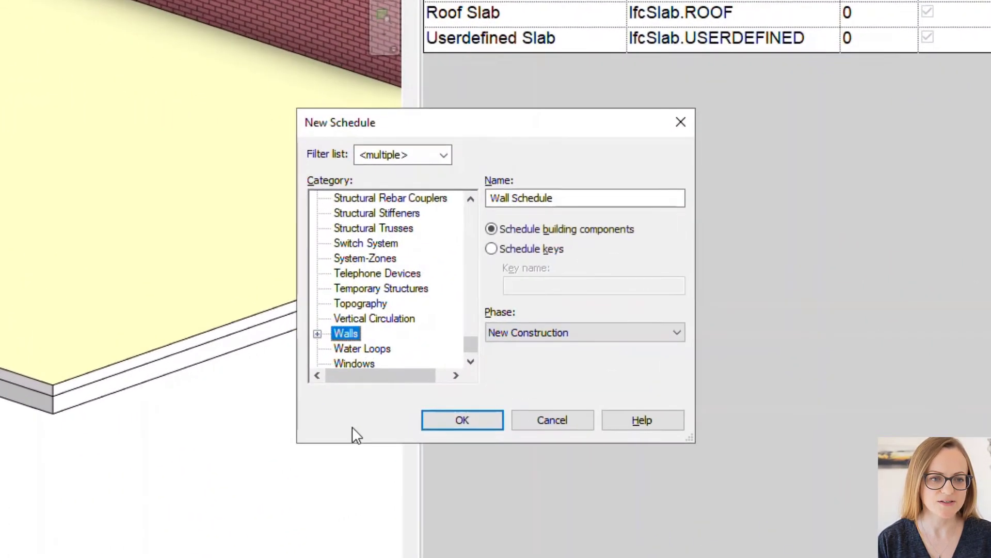
left_click(532, 249)
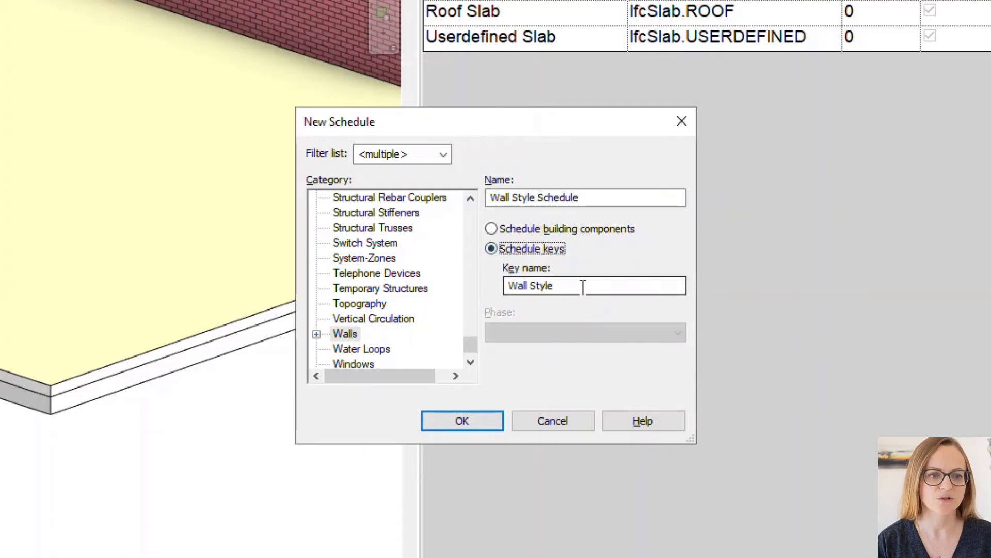
left_click_drag(583, 285, 532, 287)
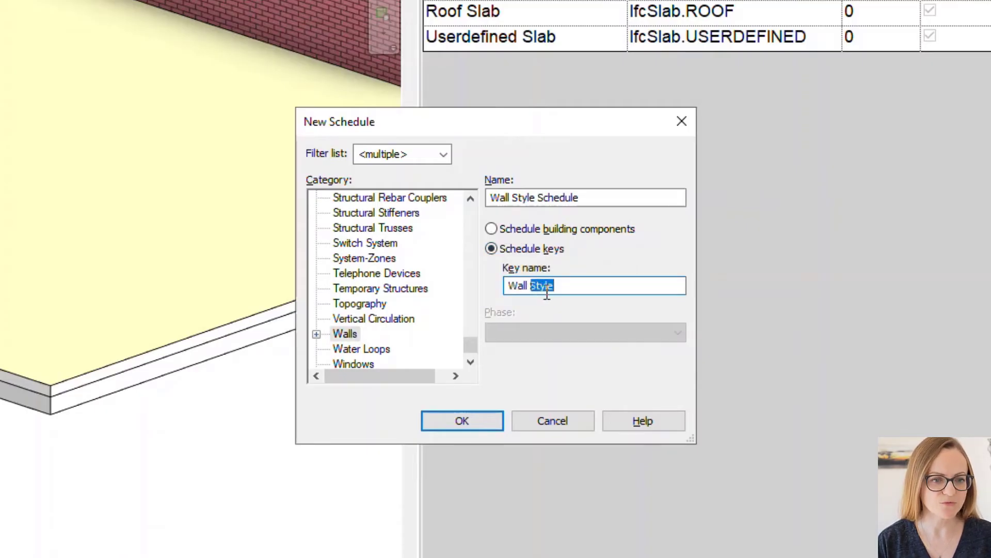
type("IFC Properties")
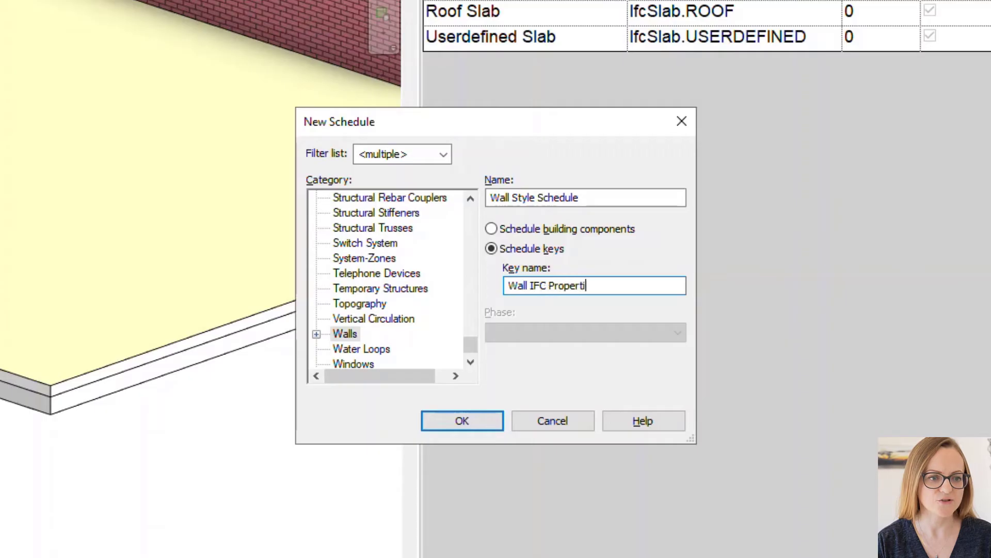
left_click(481, 426)
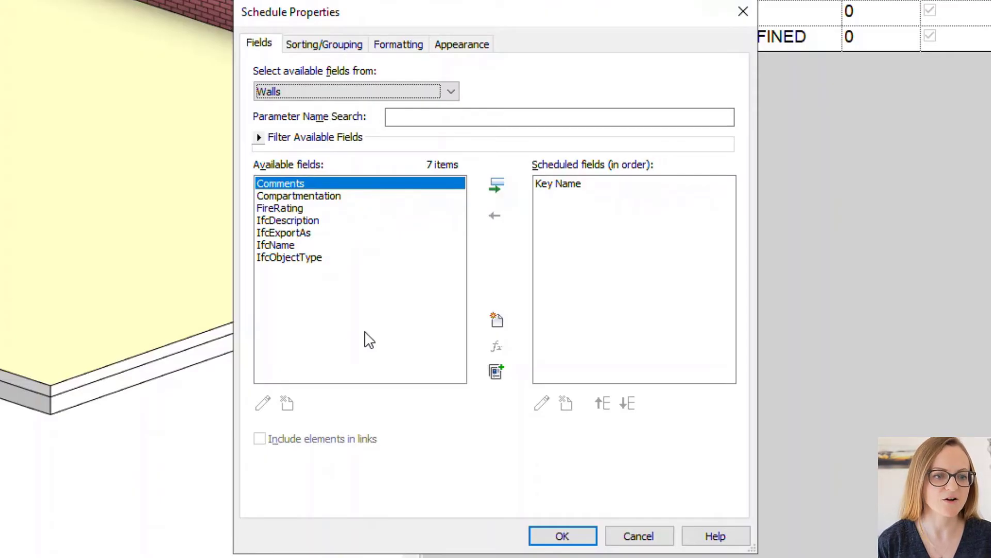
Add Compartmentation, FireRating, IfcDescription, IfcExportAs, IfcName and IfcObjectType as scheduled fields
left_click(387, 197)
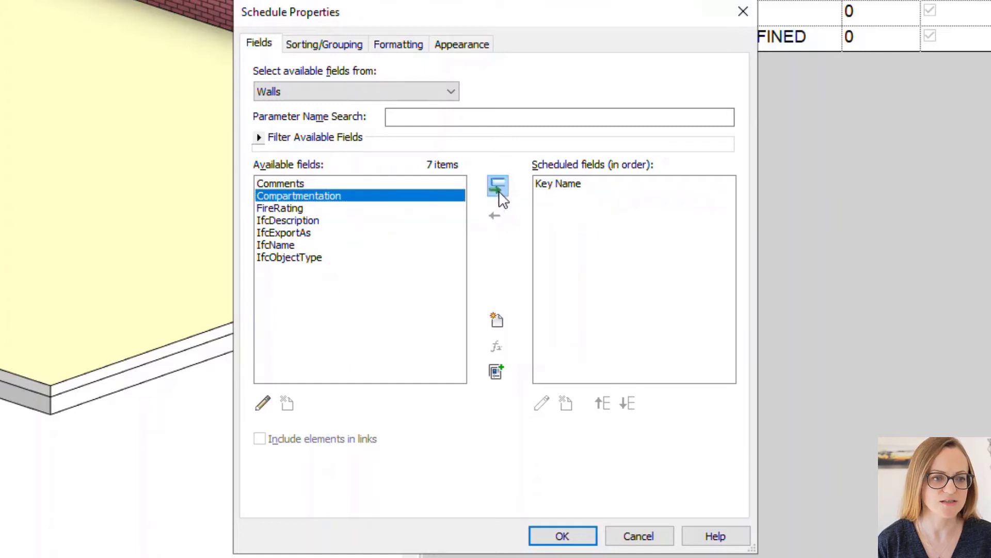
left_click(497, 189)
left_click(498, 189)
left_click(495, 190)
left_click(495, 190)
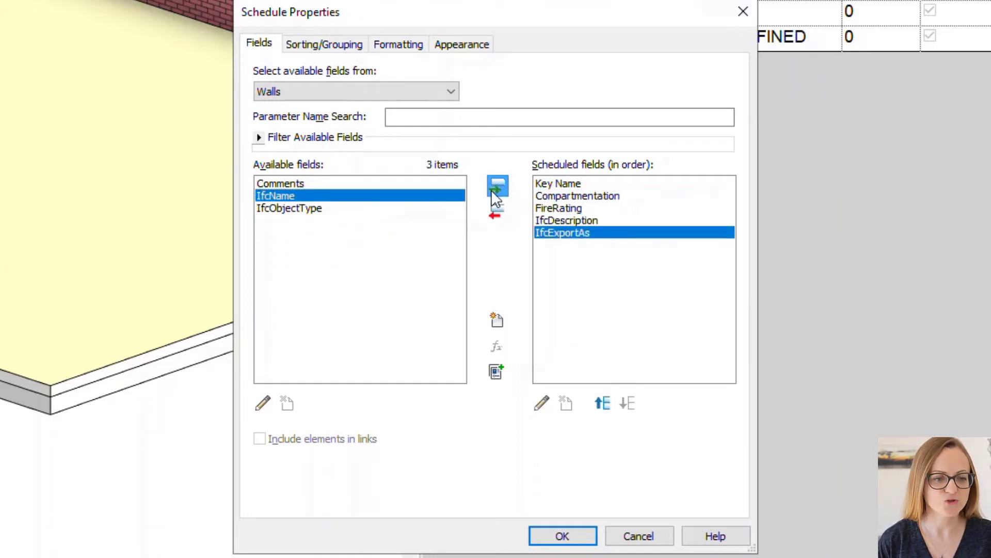
left_click(495, 190)
left_click(494, 190)
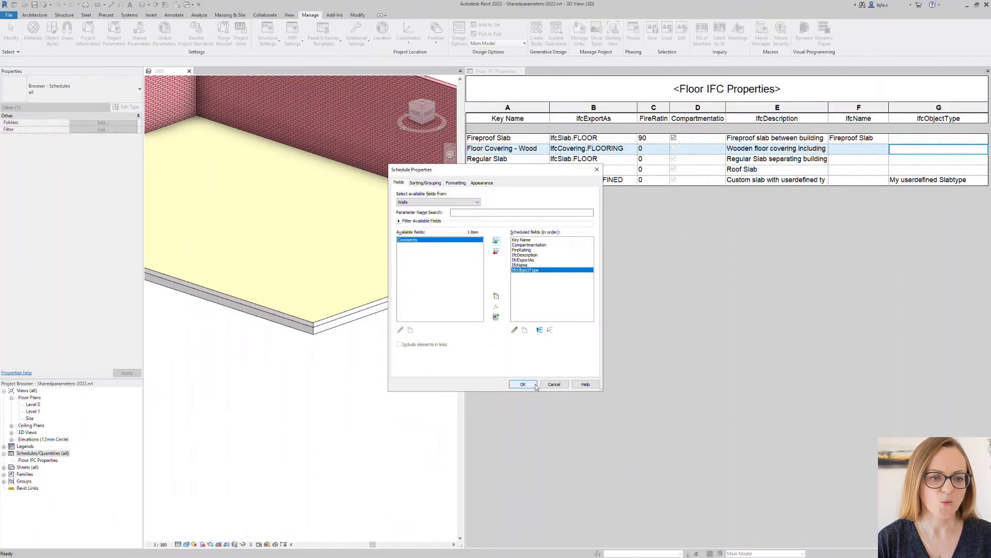
left_click(540, 401)
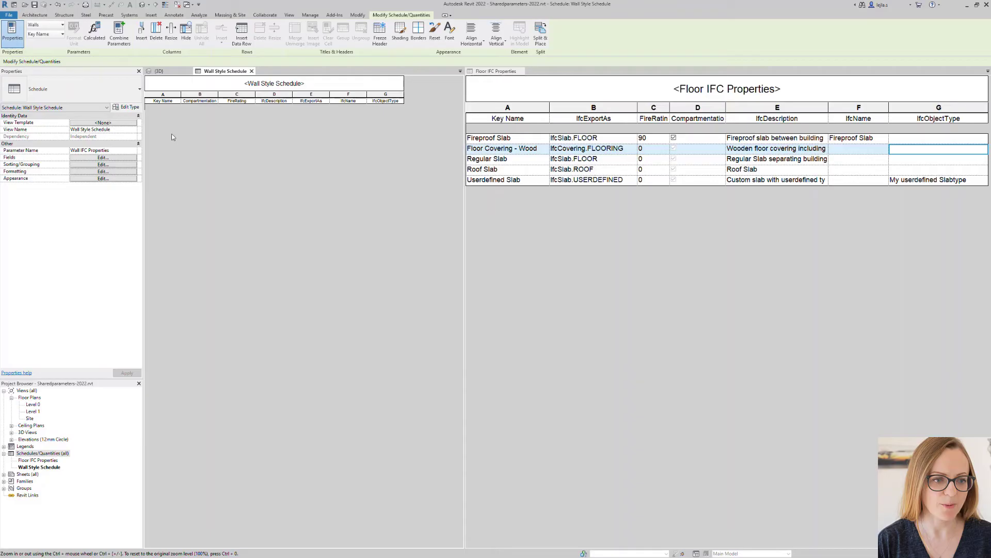
Insert a first key data row into the Wall Style Schedule
left_click(240, 42)
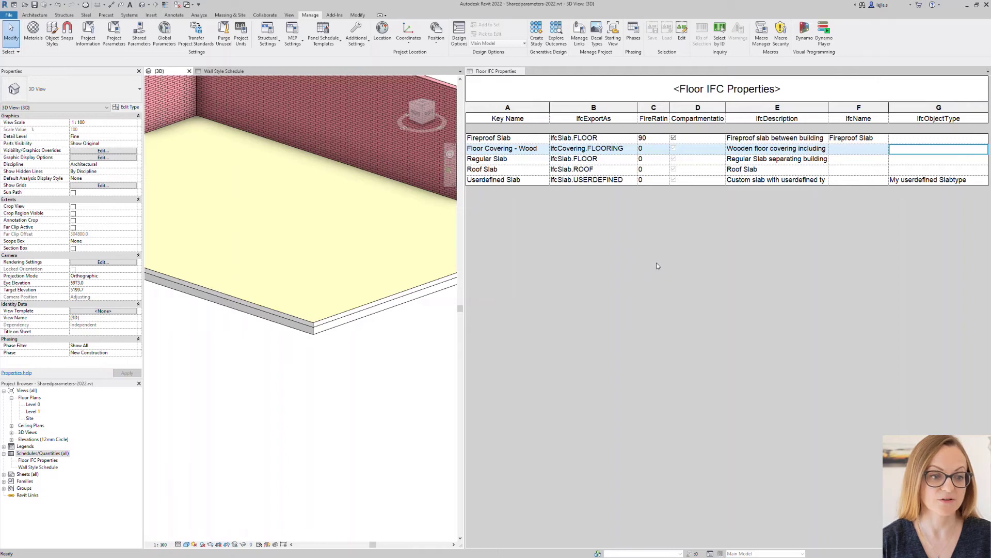
Switch to the Floor IFC Properties schedule and open the IFC export options
left_click(651, 258)
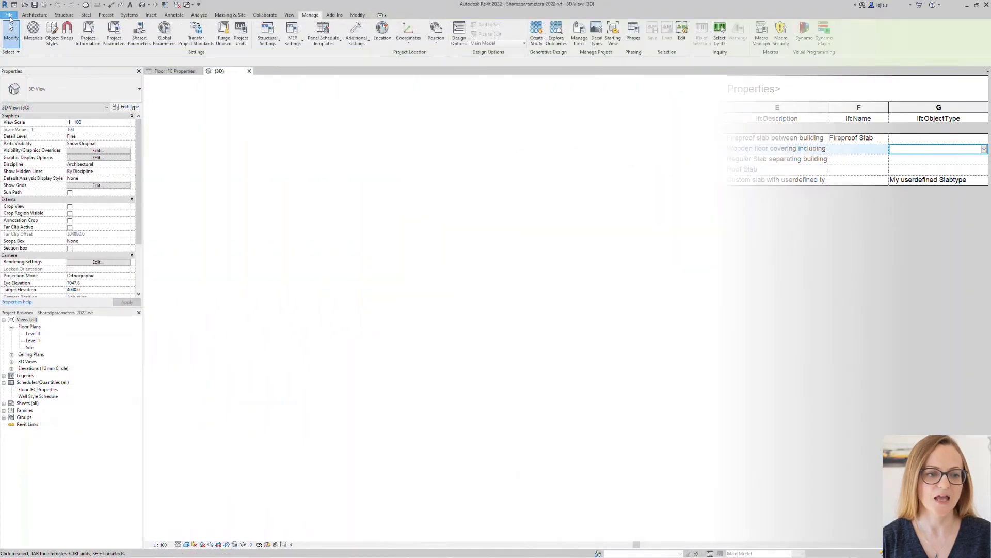
left_click(36, 125)
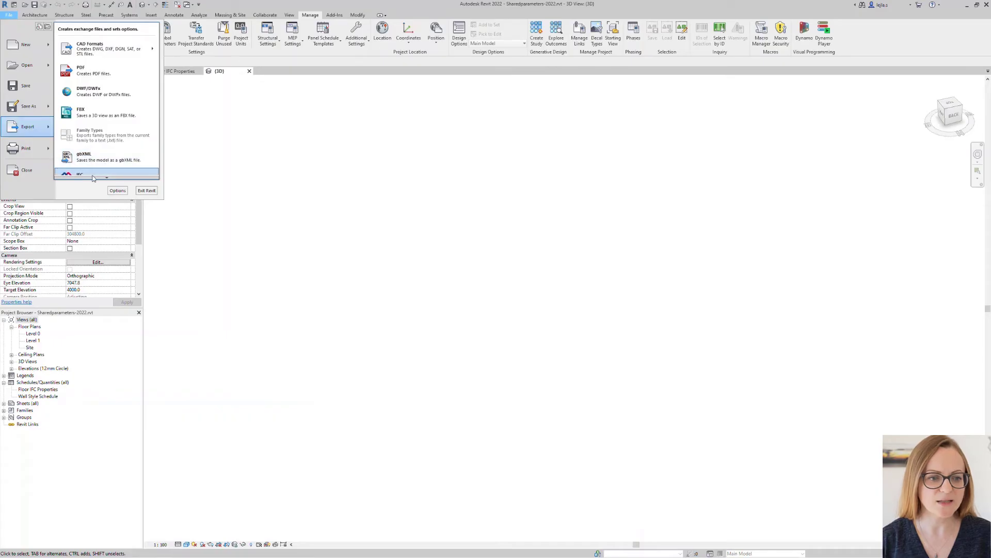
mouse_move(104, 163)
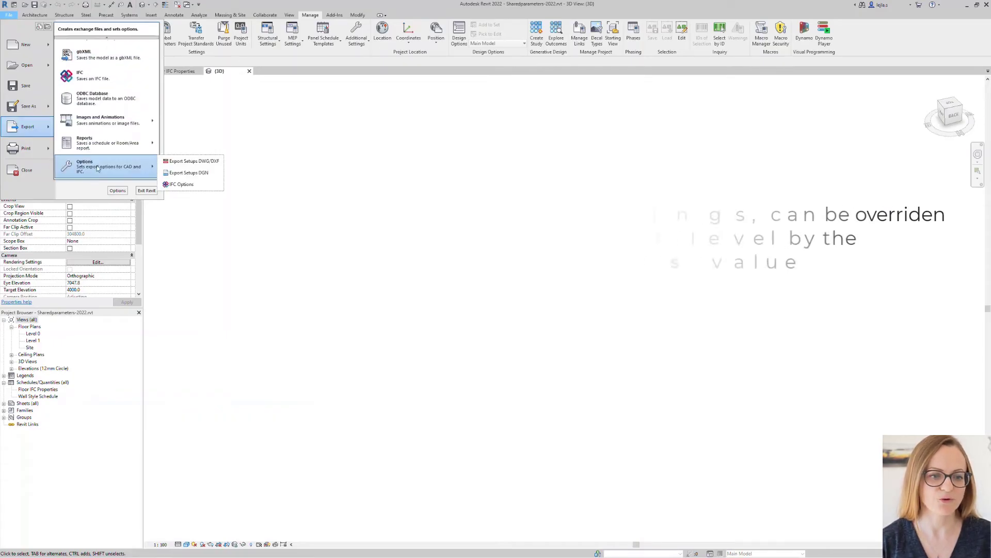
left_click(195, 187)
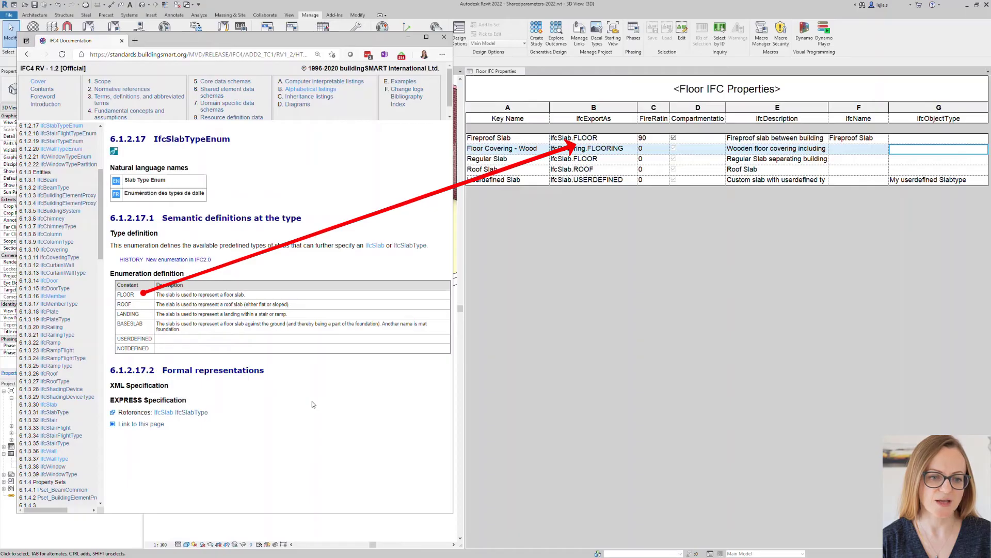
Look up the IfcCoveringTypeEnum values such as FLOORING in the IFC4 documentation, then return to Revit
key("alt+Left")
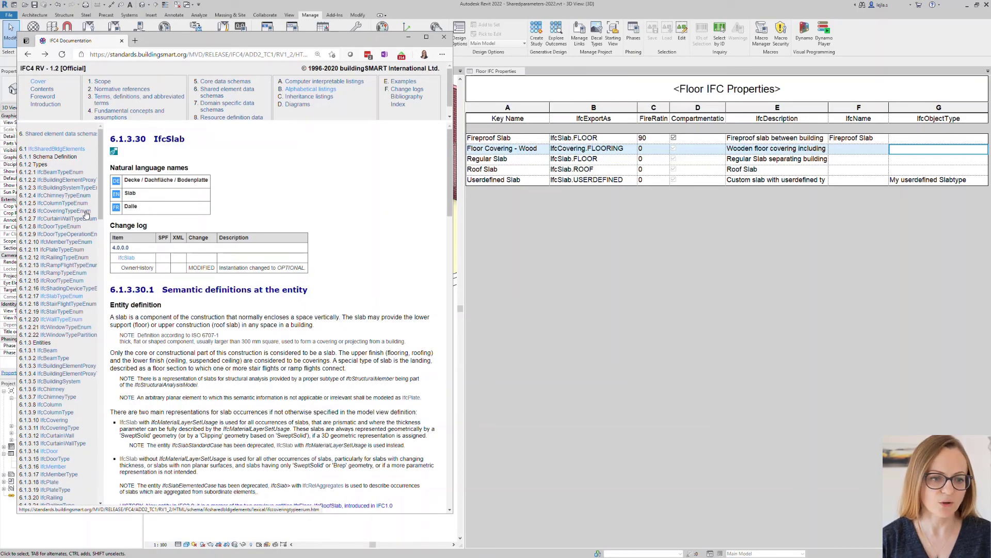
left_click(86, 212)
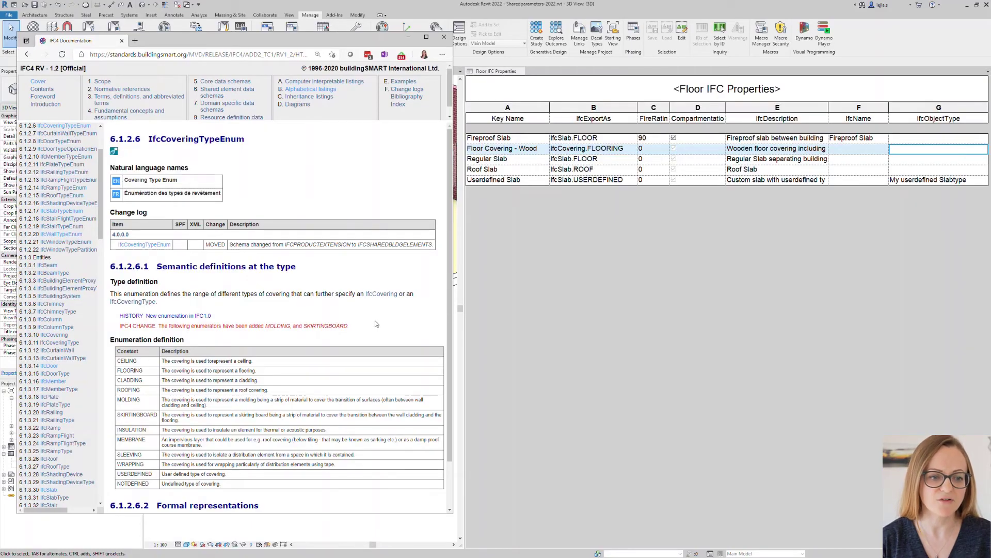
scroll(376, 324, "down", 1)
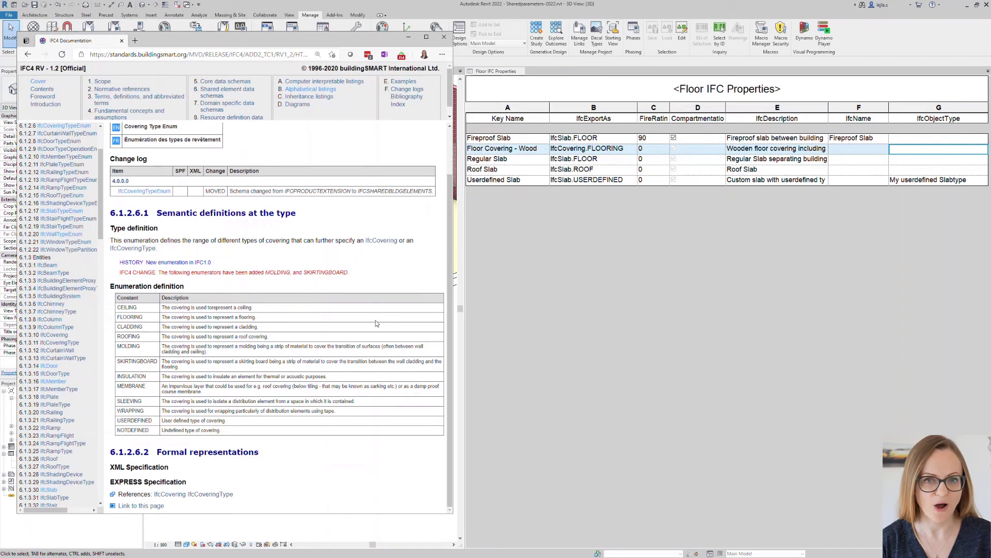
key("alt+Tab")
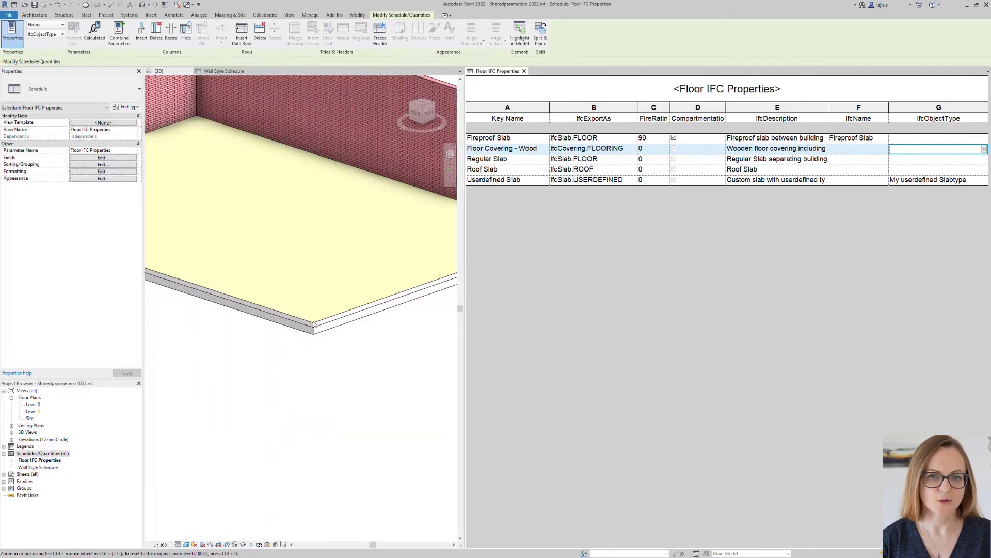
Set the parquet floor's Floor IFC Properties key to 'Floor Covering - Wood'
left_click(314, 324)
left_click(314, 326)
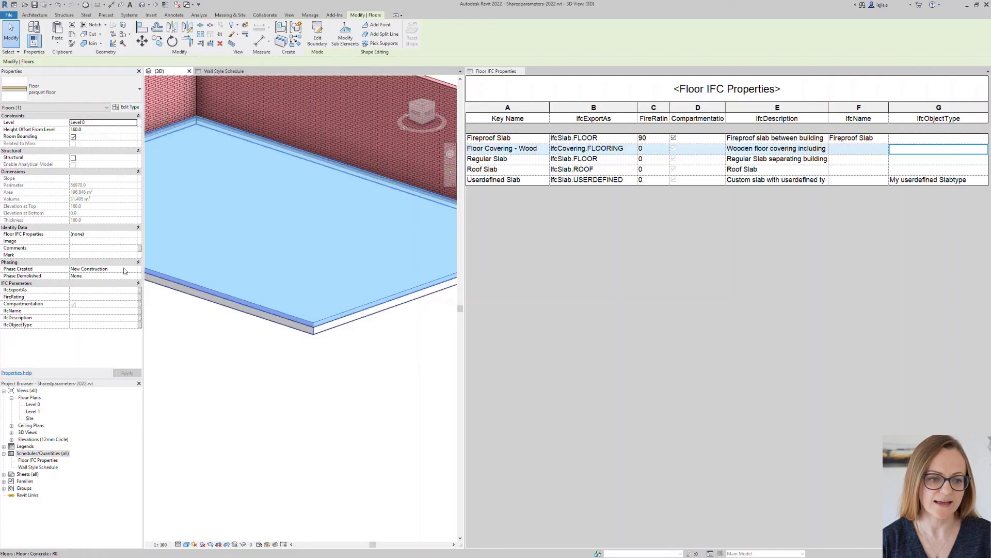
left_click(136, 236)
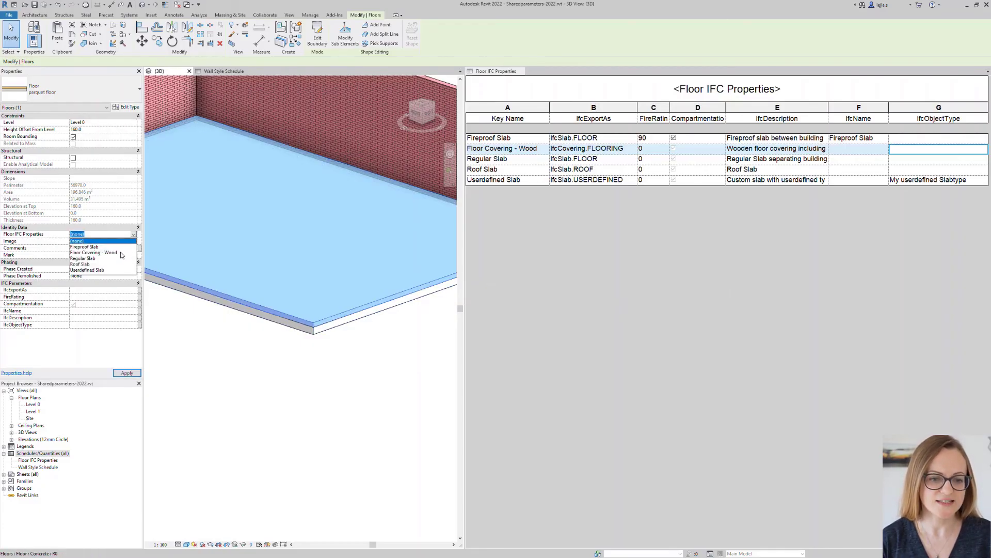
left_click(120, 253)
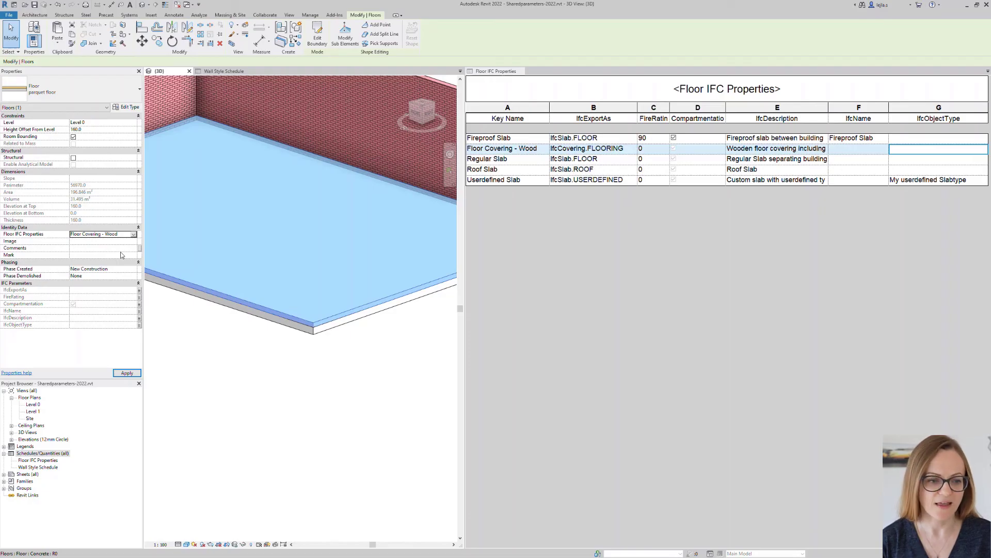
left_click(125, 374)
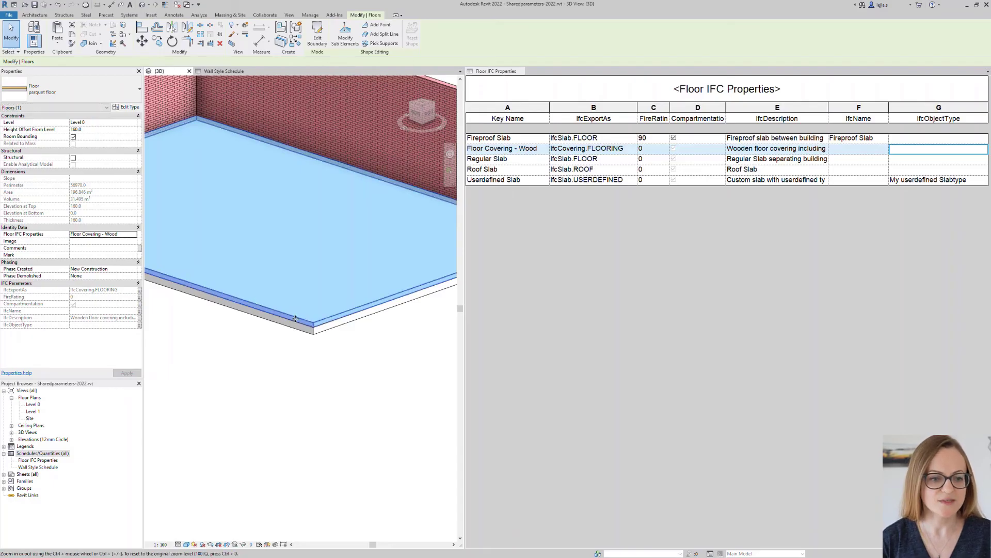
left_click(285, 331)
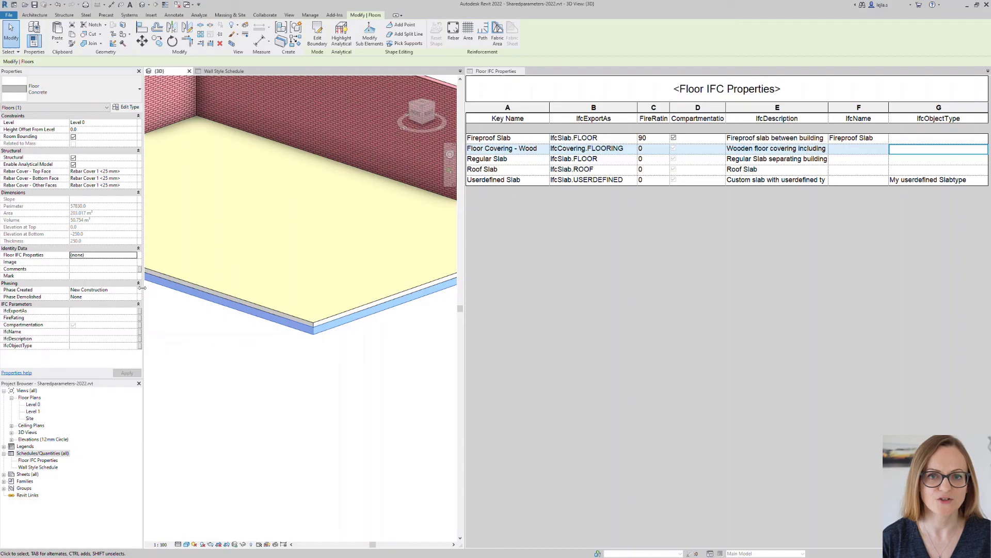
Set the concrete floor's Floor IFC Properties key to 'Regular Slab' and apply it
left_click(133, 257)
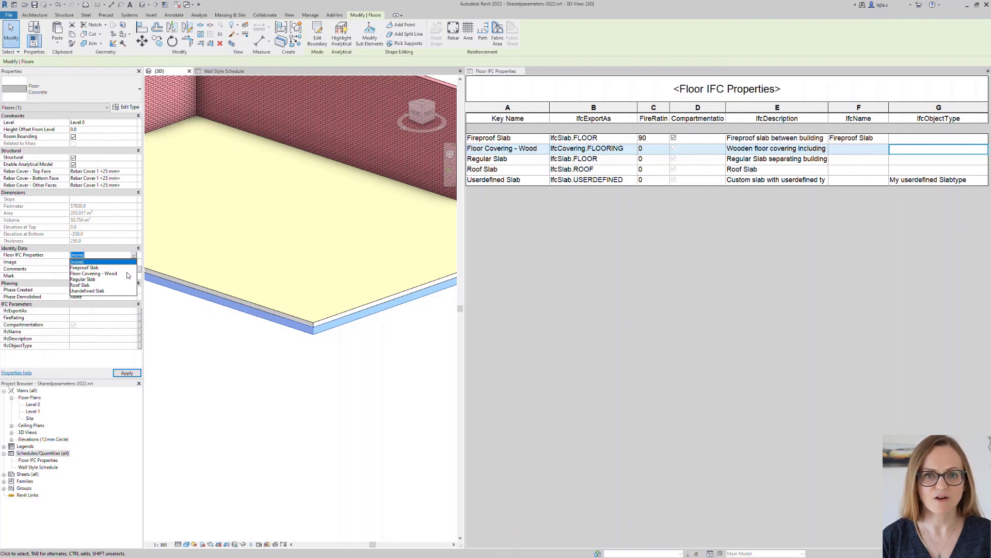
left_click(88, 279)
left_click(124, 375)
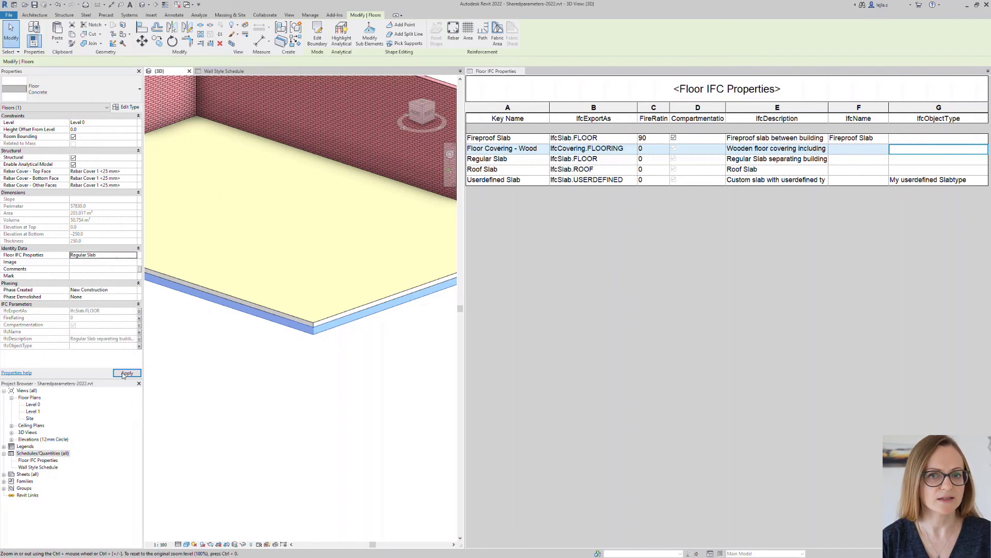